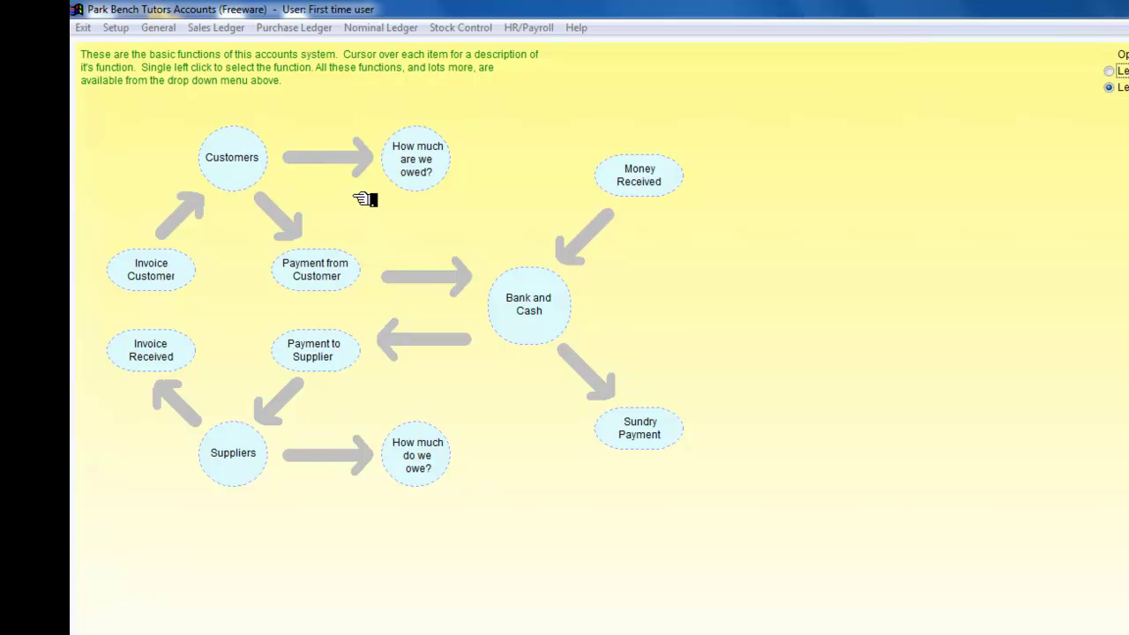
Run the General Stock Report with the output type set to View (HTML)
left_click(476, 28)
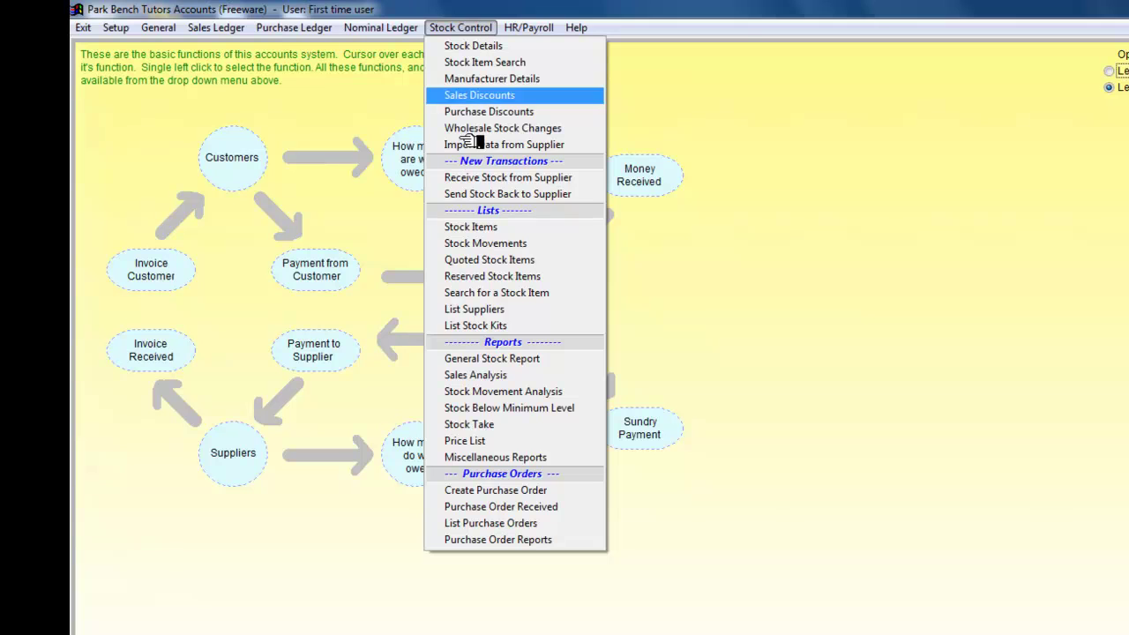
left_click(468, 359)
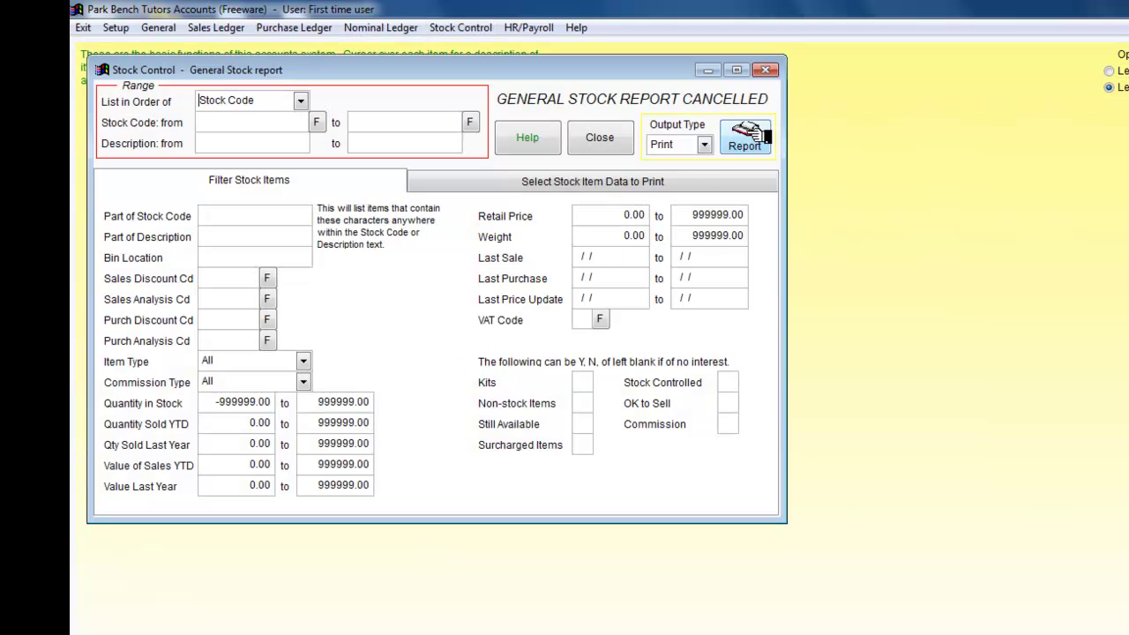
left_click(704, 144)
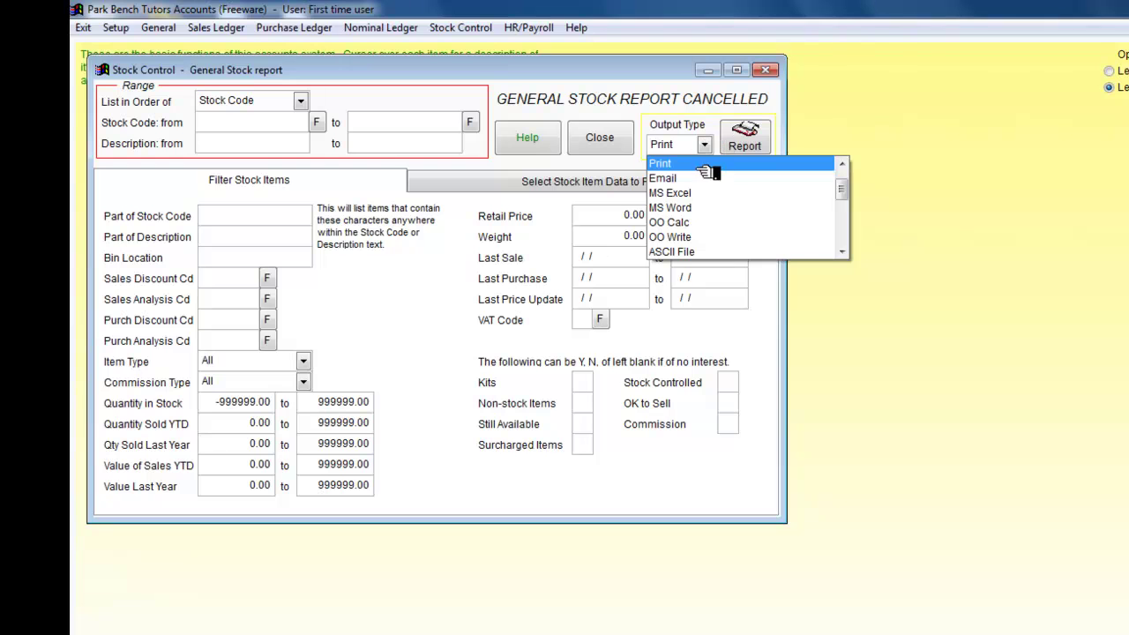
left_click(840, 180)
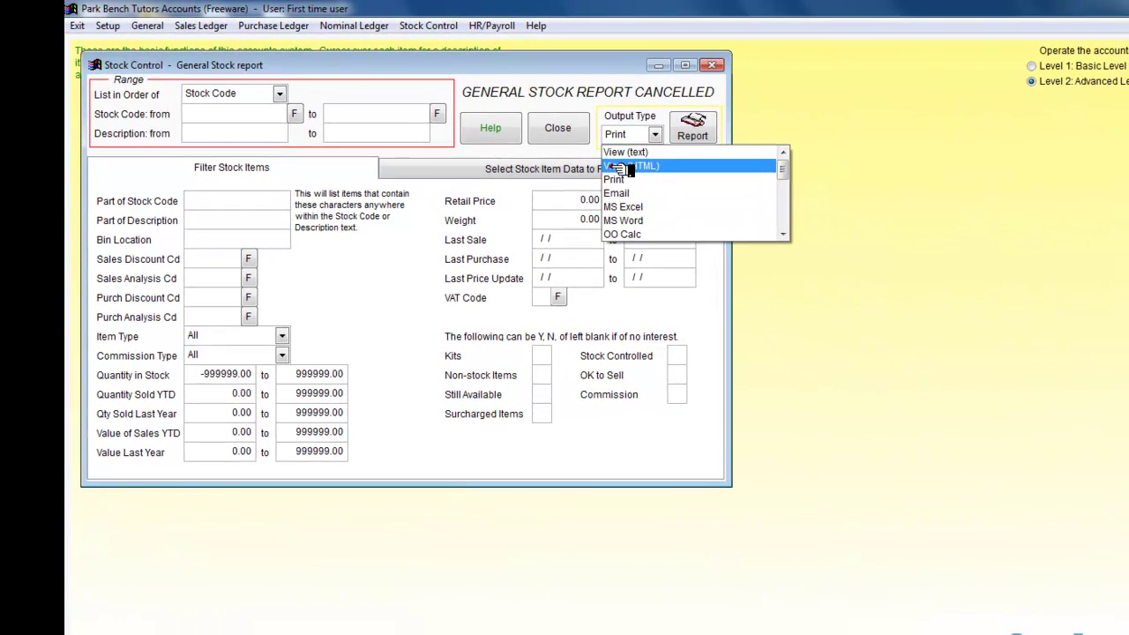
left_click(620, 168)
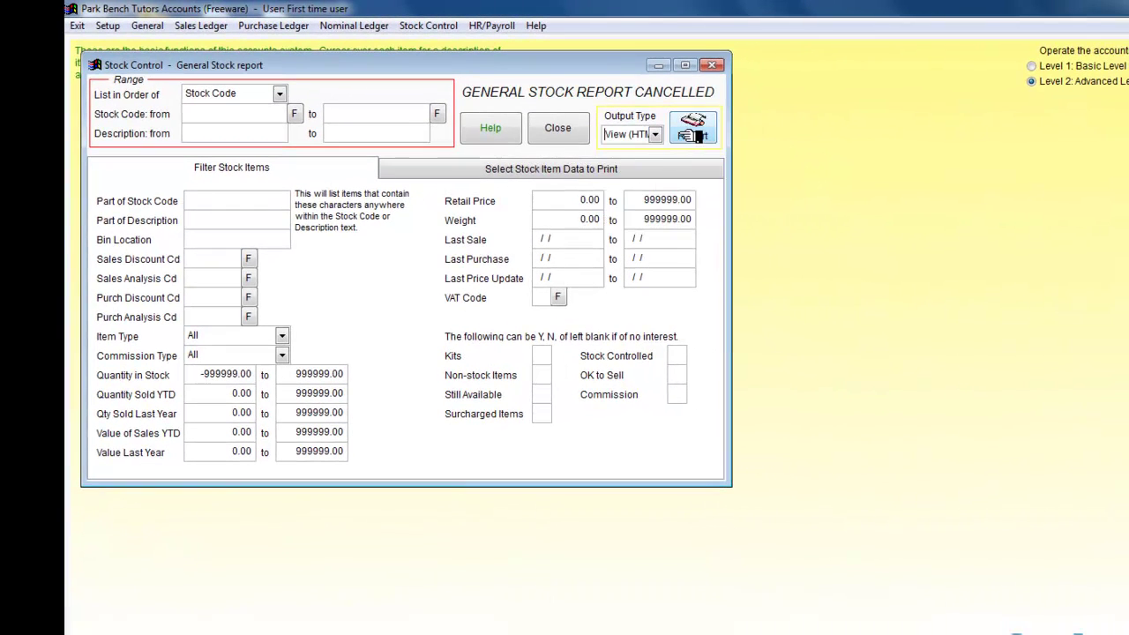
left_click(692, 131)
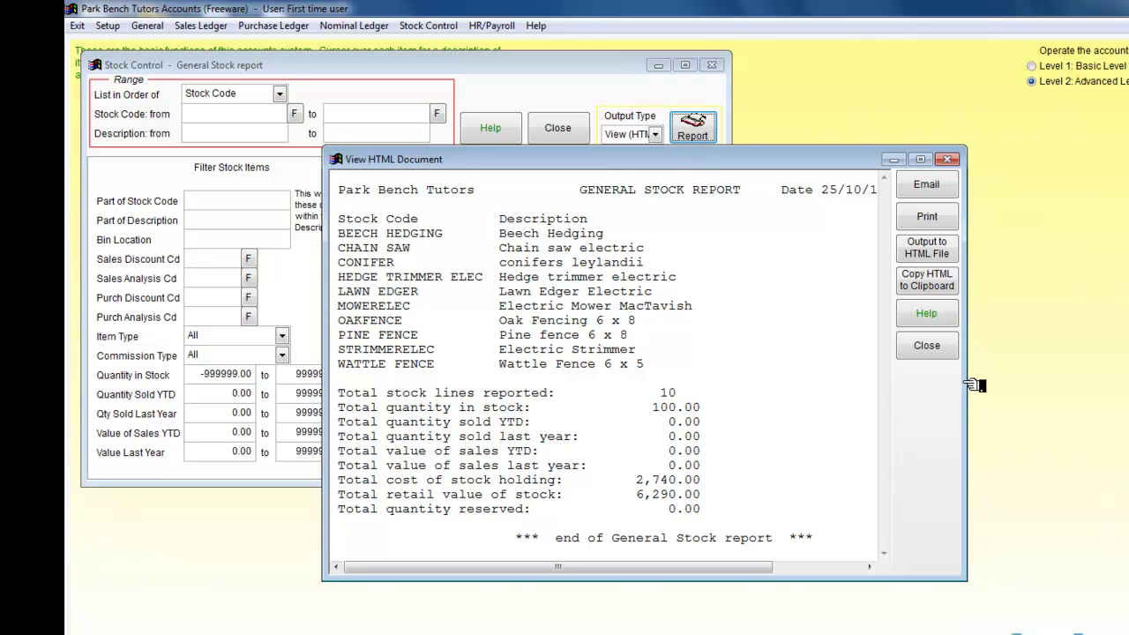
Widen and reposition the stock report to read the StockQty column, and close the report and its setup form
left_click_drag(974, 386, 1091, 384)
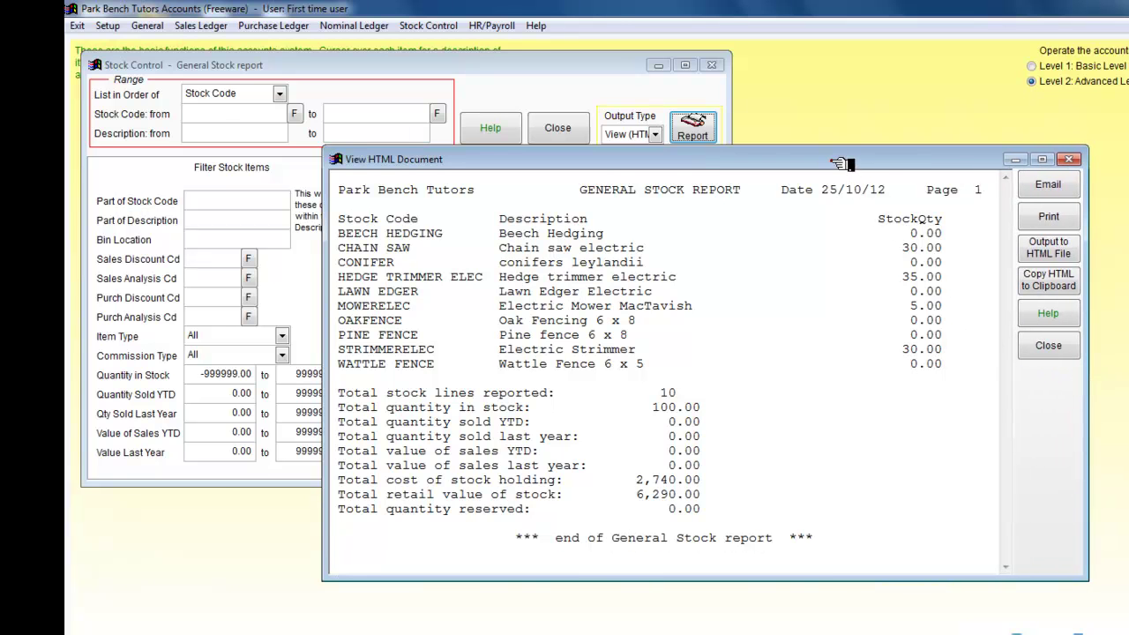
left_click_drag(843, 163, 672, 85)
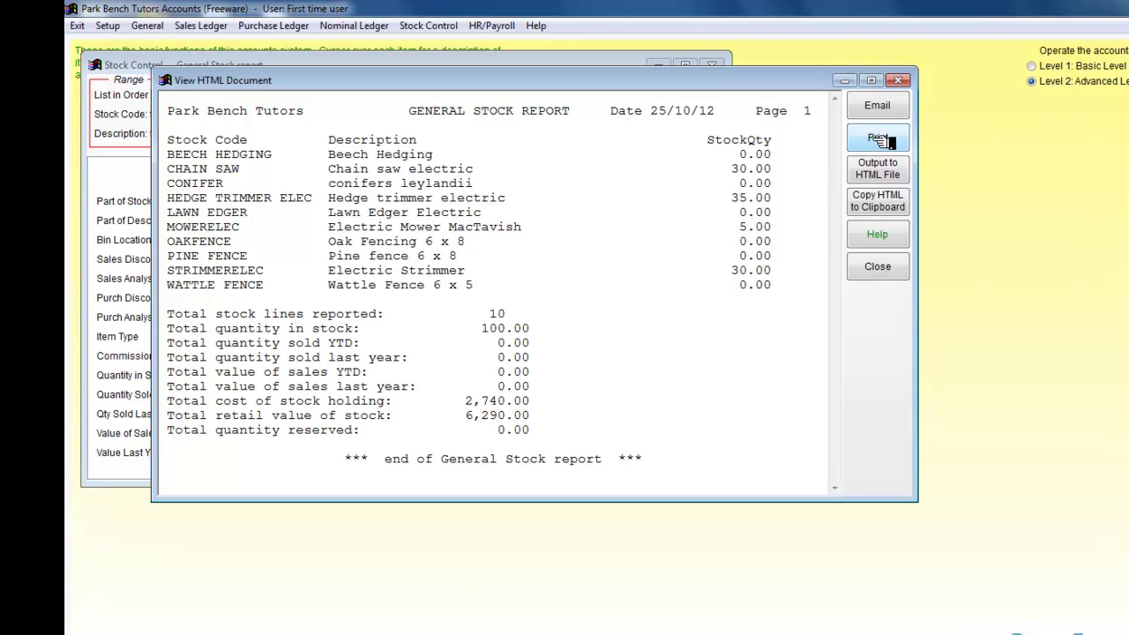
left_click(878, 265)
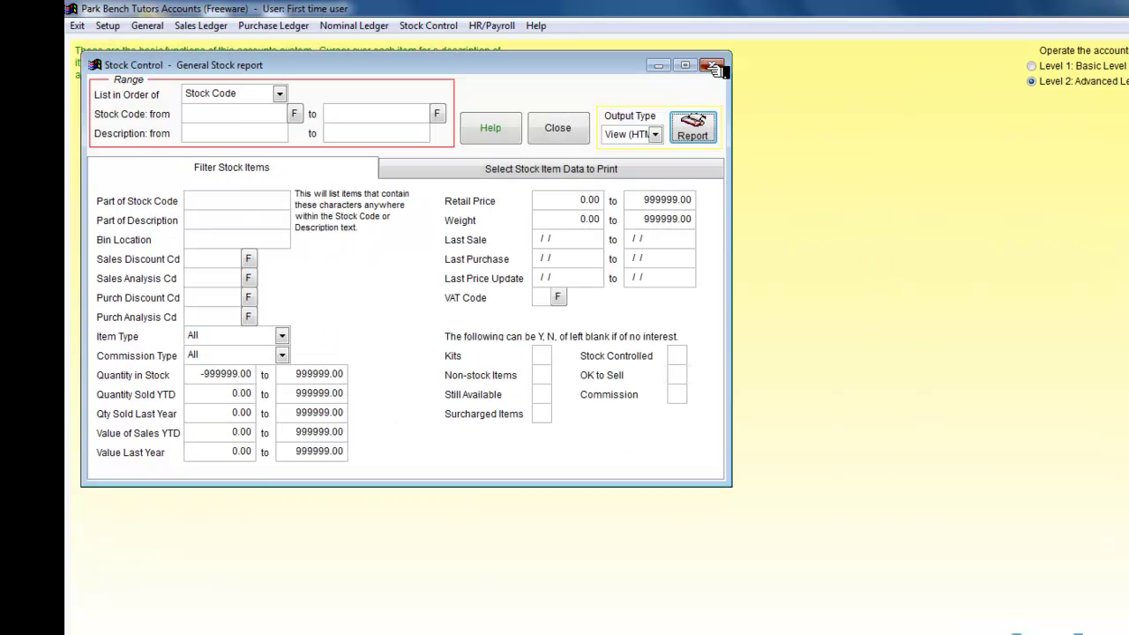
left_click(711, 65)
Create a purchase order for Torville and Company, built from stock items at or below reorder level where the supplier is preferred
left_click(446, 28)
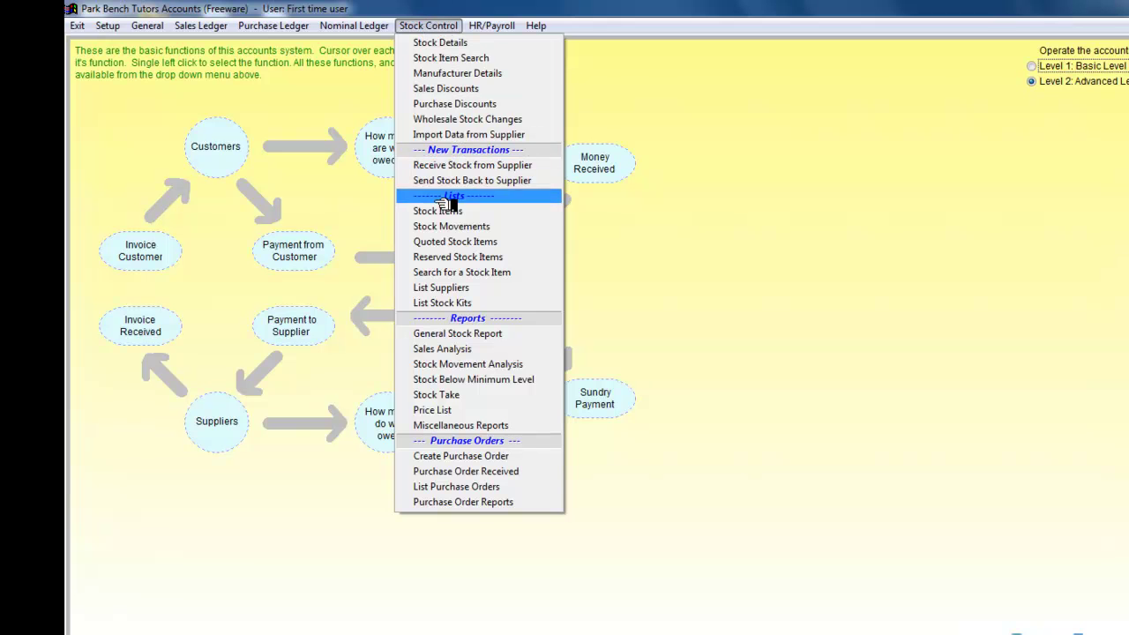
left_click(447, 456)
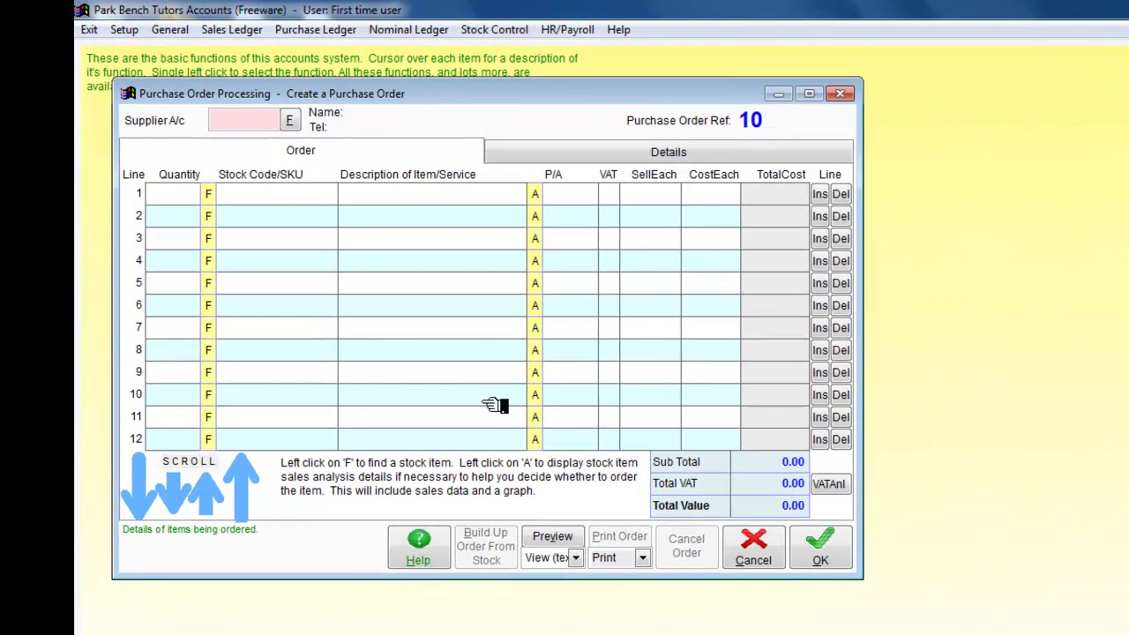
left_click(296, 122)
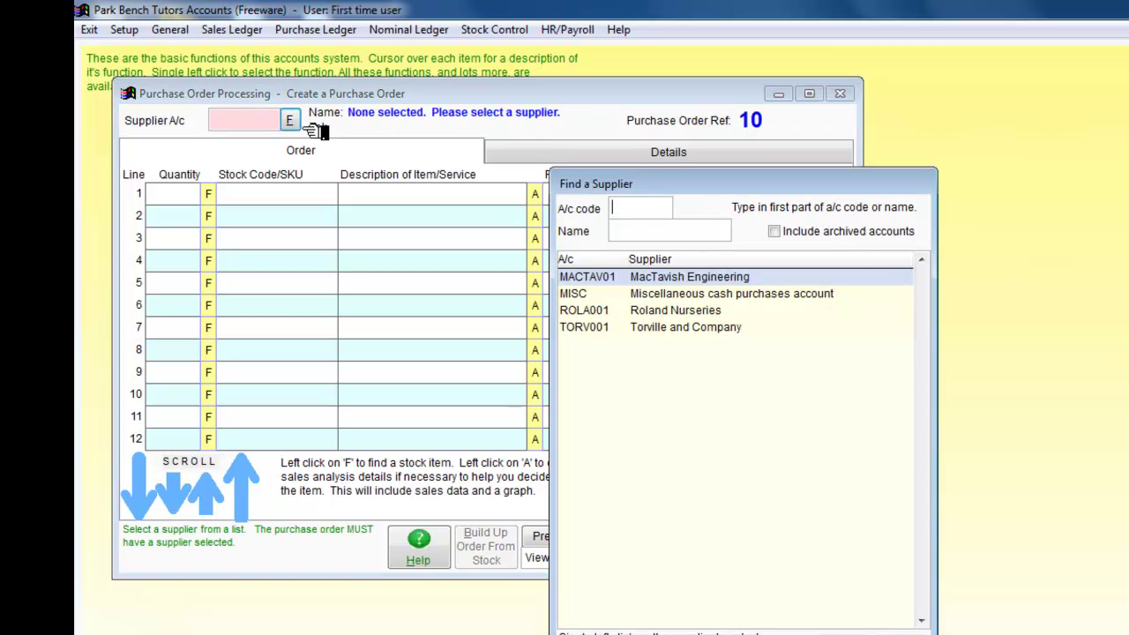
left_click(660, 329)
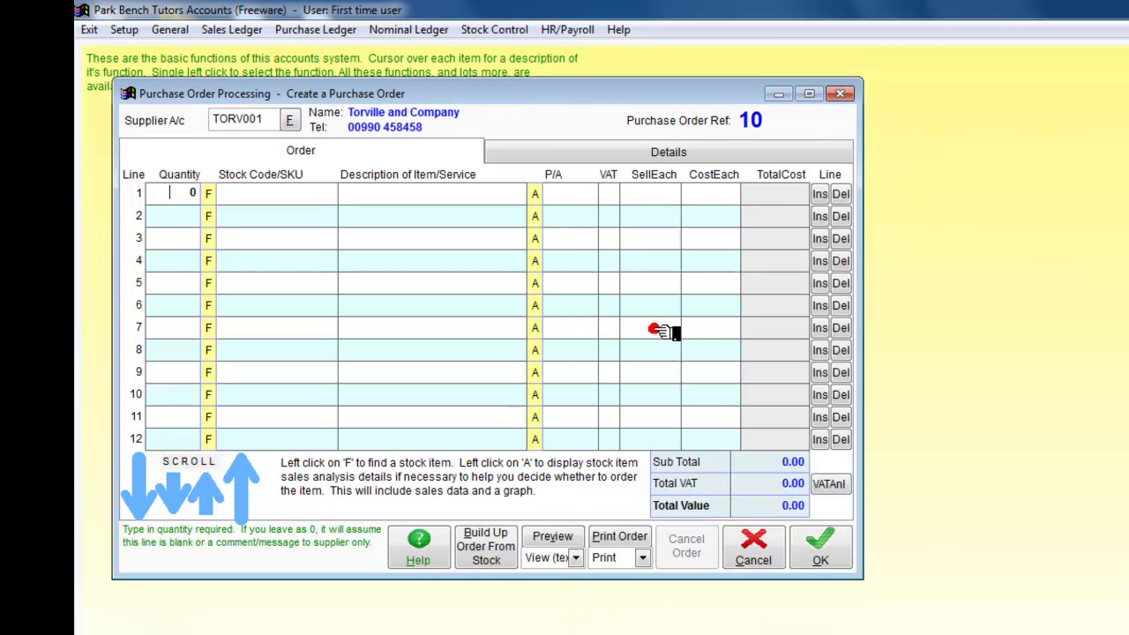
left_click(489, 551)
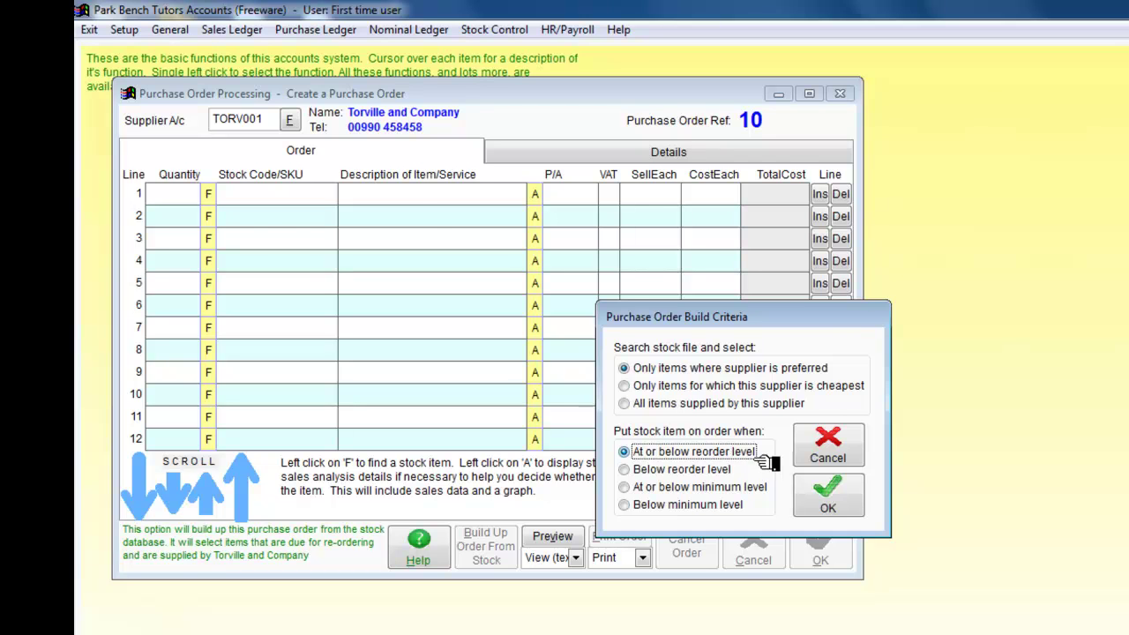
left_click(826, 492)
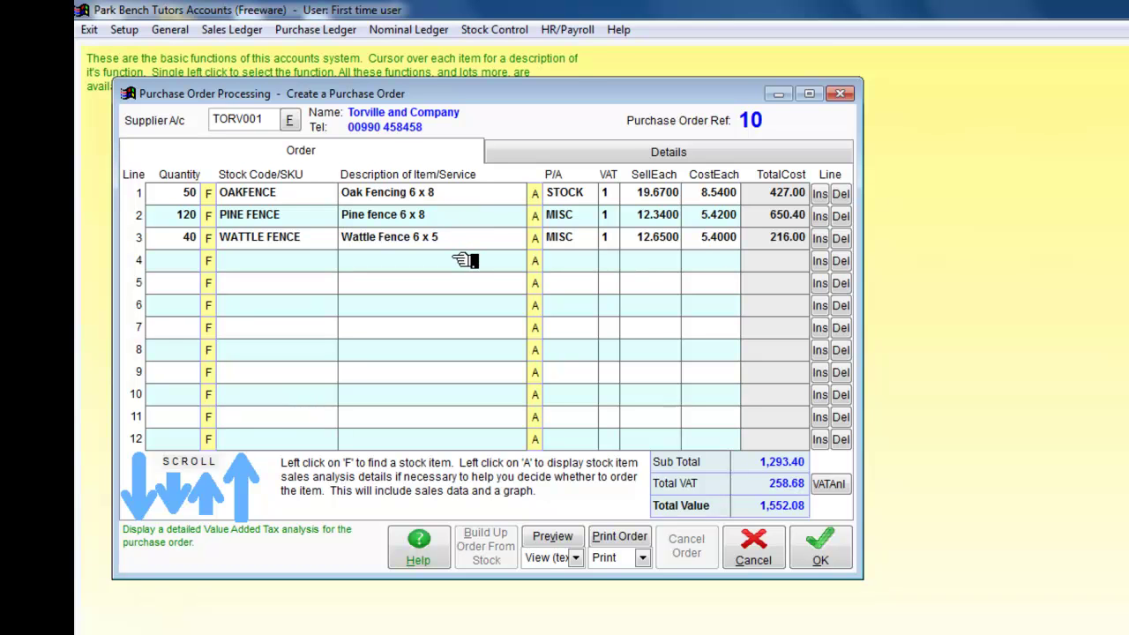
Output the Torville and Company purchase order to MS Excel with its status set to On Order, and close the order
left_click(645, 559)
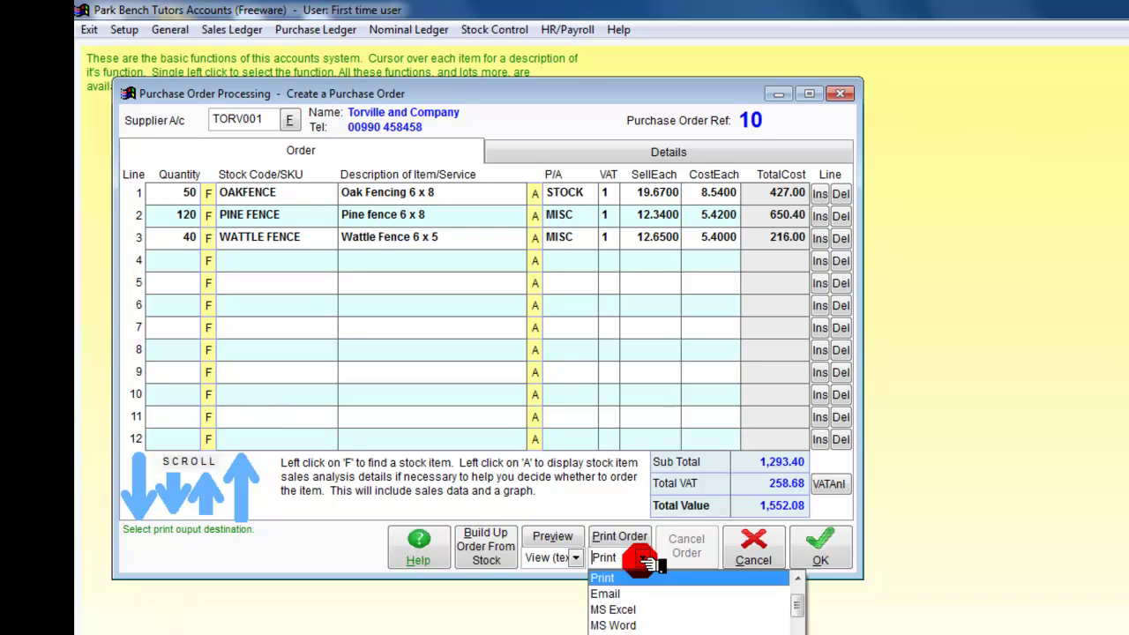
left_click_drag(801, 609, 798, 593)
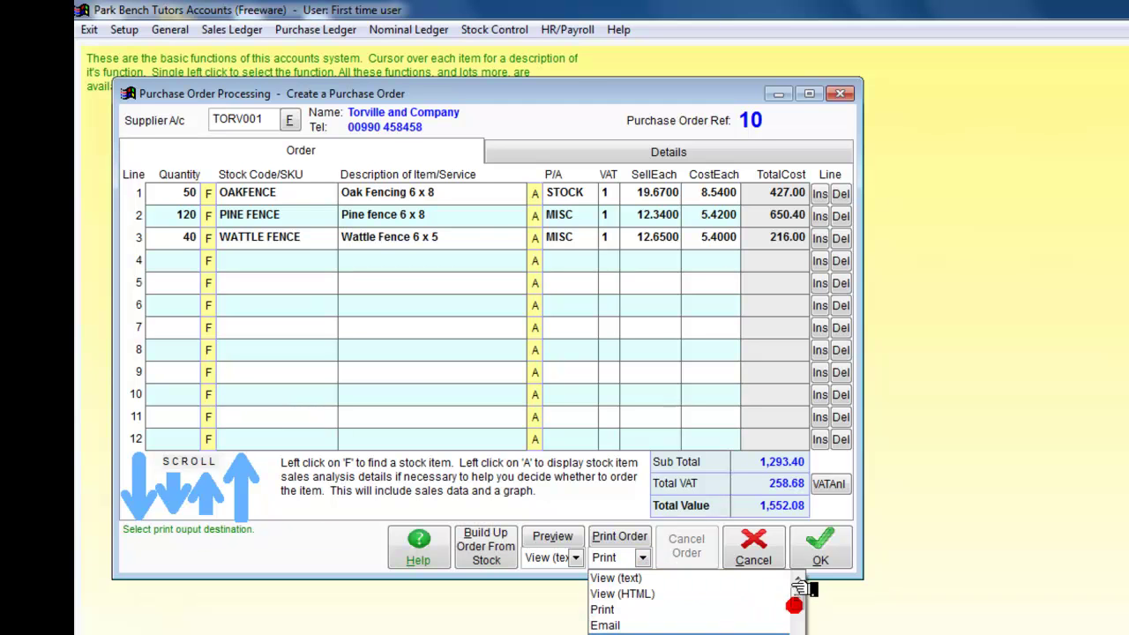
left_click(608, 625)
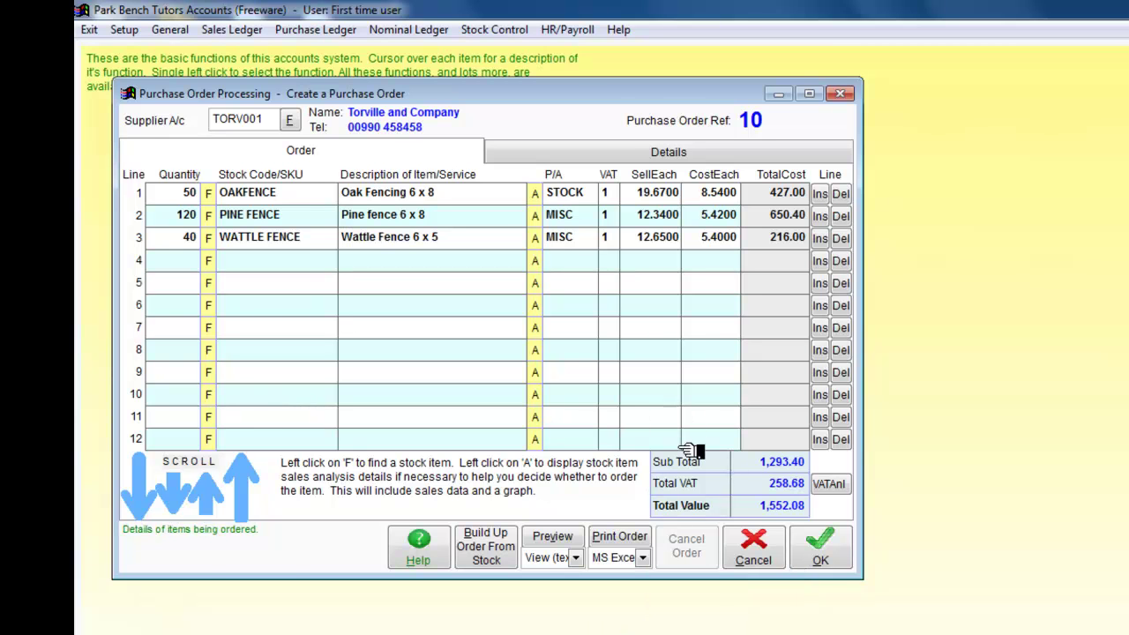
left_click(639, 538)
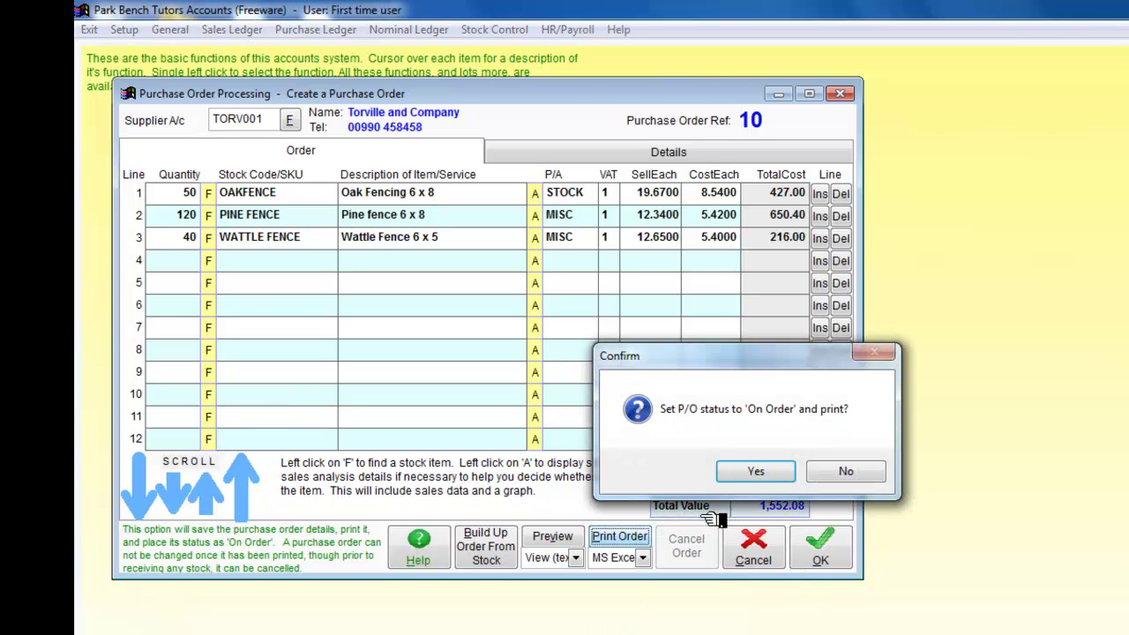
left_click(756, 473)
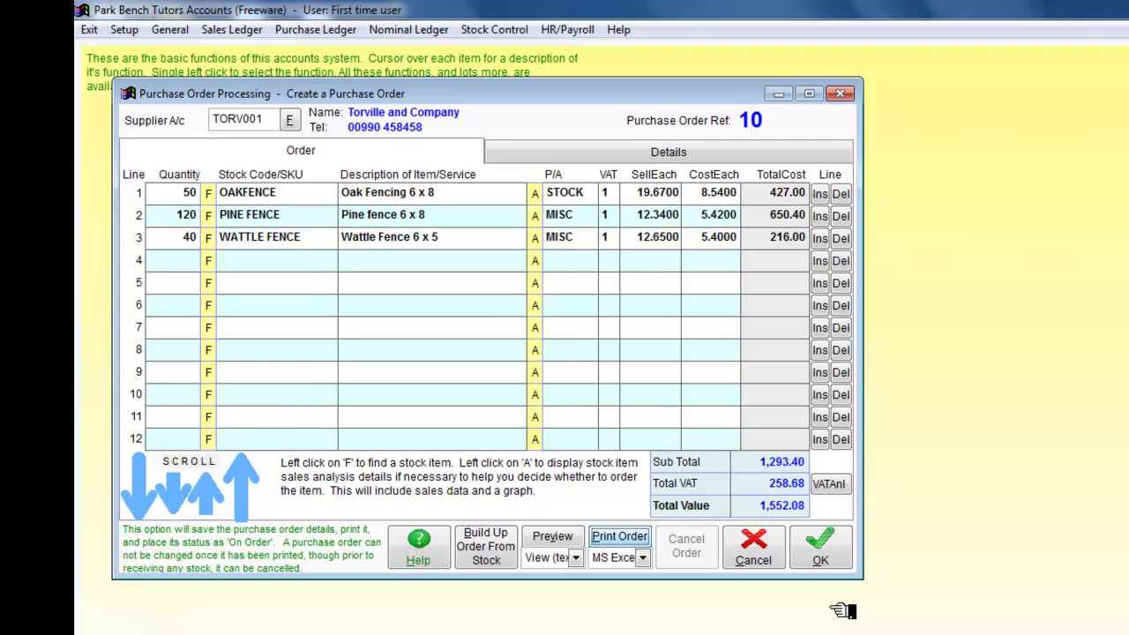
key("Escape")
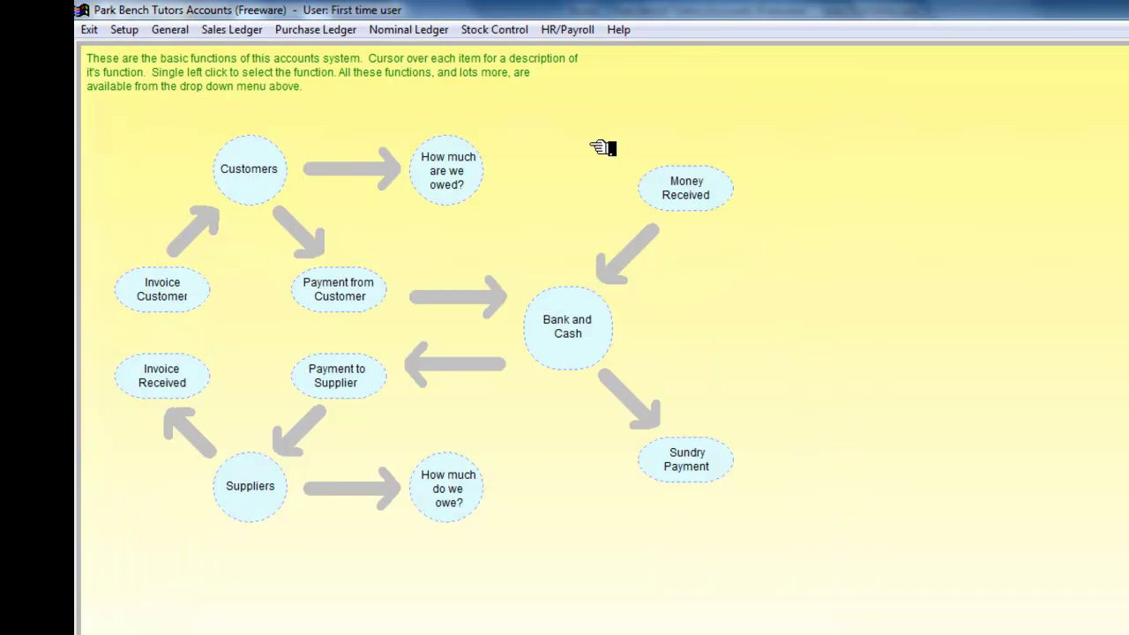
Open the current Roland Nurseries purchase order for recording received goods
left_click(499, 30)
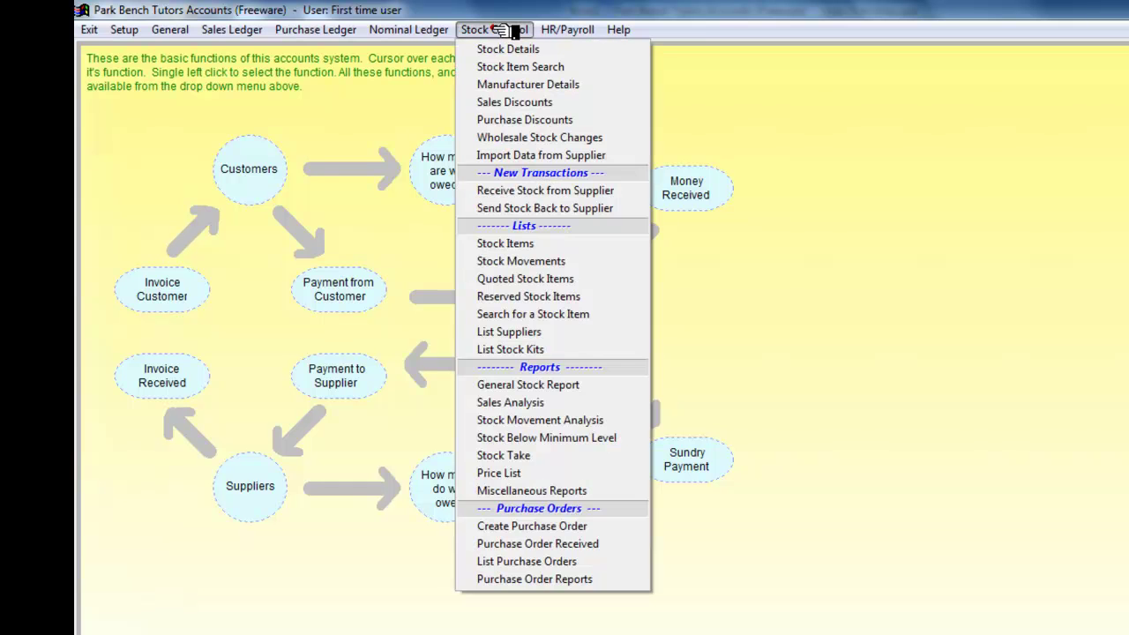
left_click(527, 547)
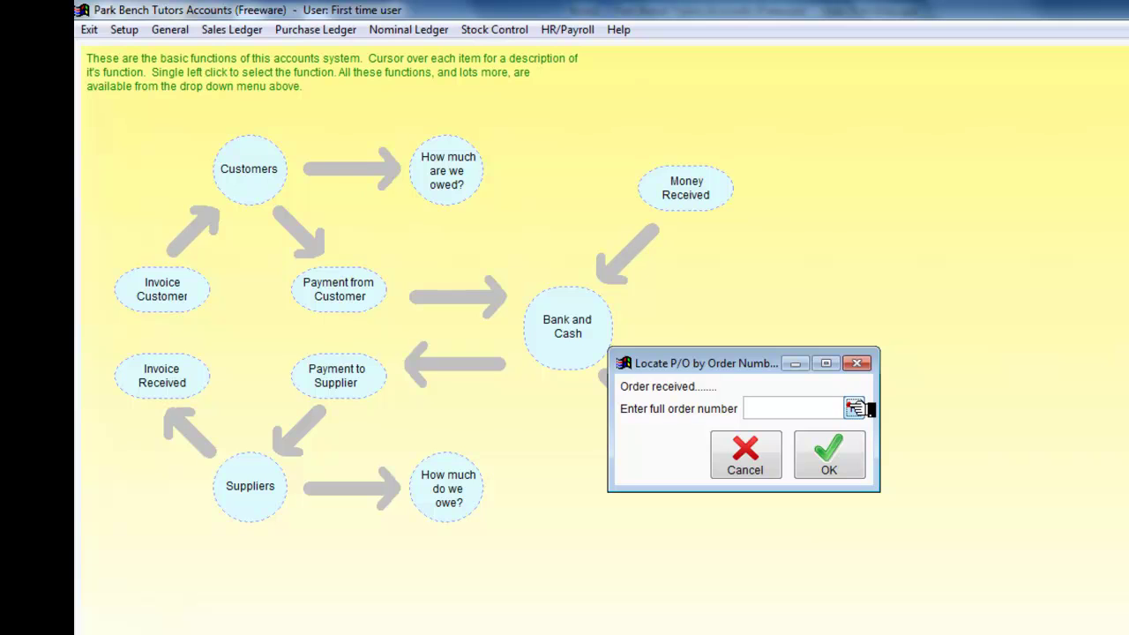
left_click(854, 408)
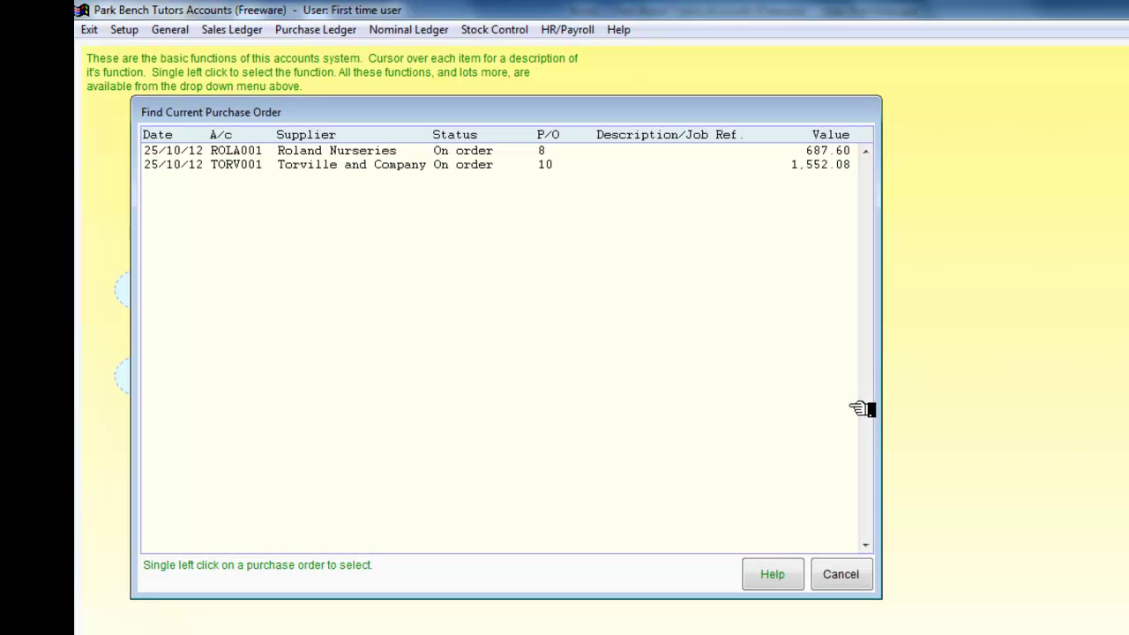
left_click(389, 152)
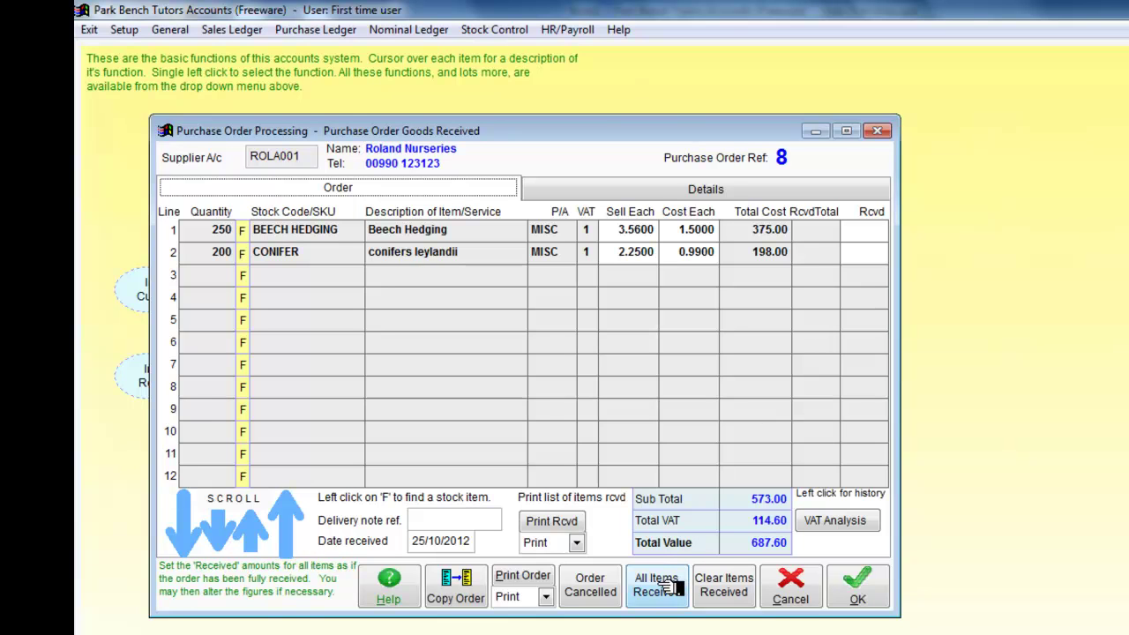
Mark all items on the Roland Nurseries order as received and save it as completed
left_click(660, 587)
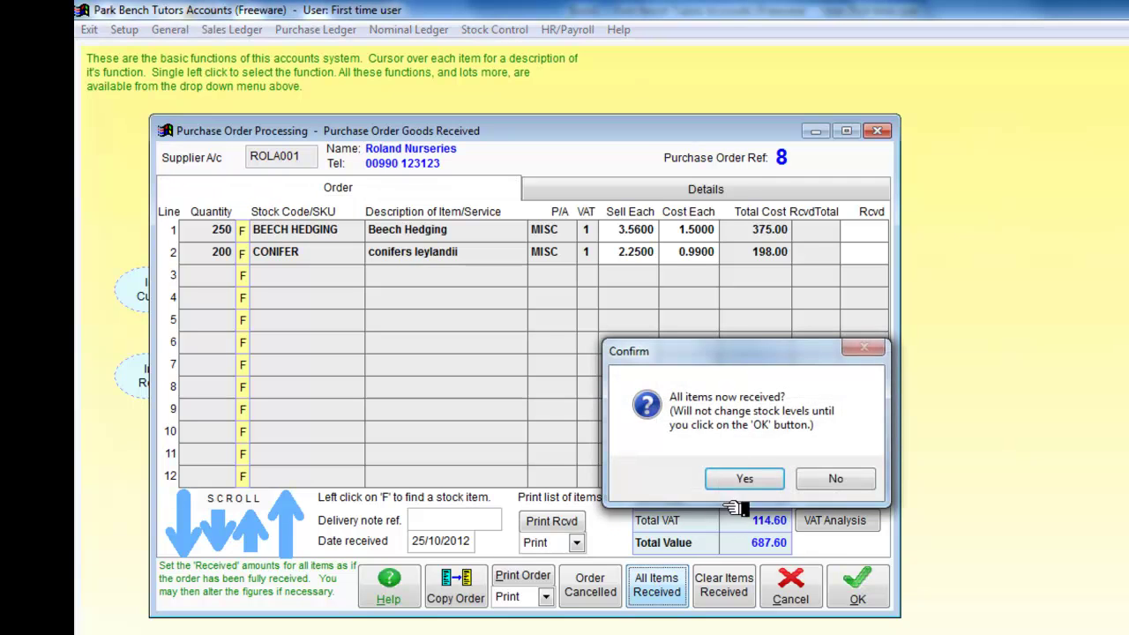
left_click(746, 477)
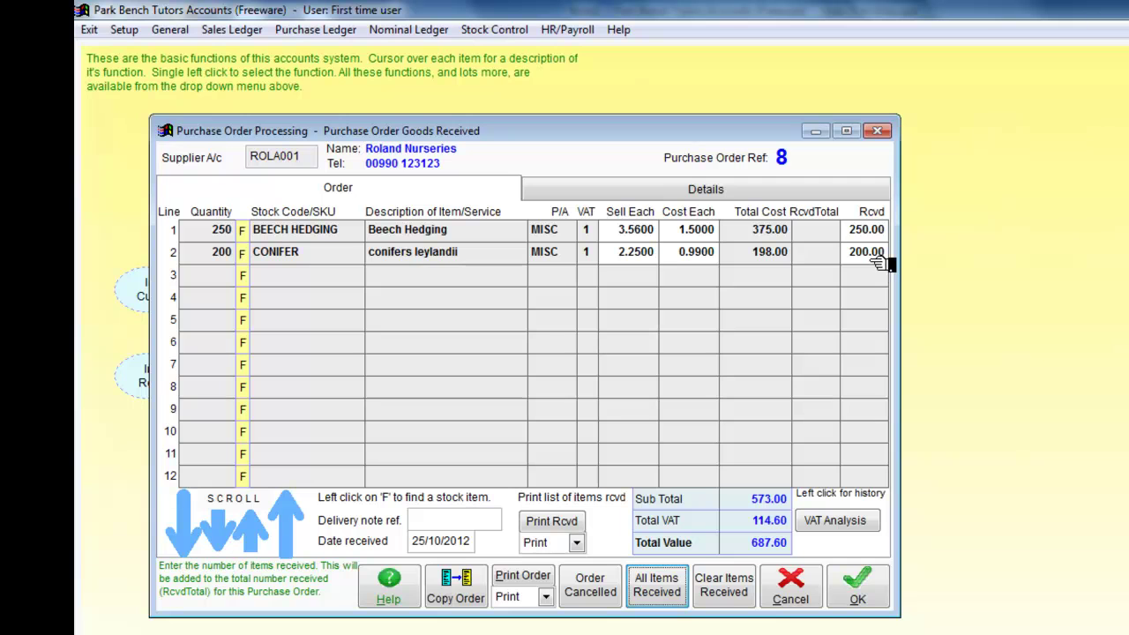
left_click(862, 584)
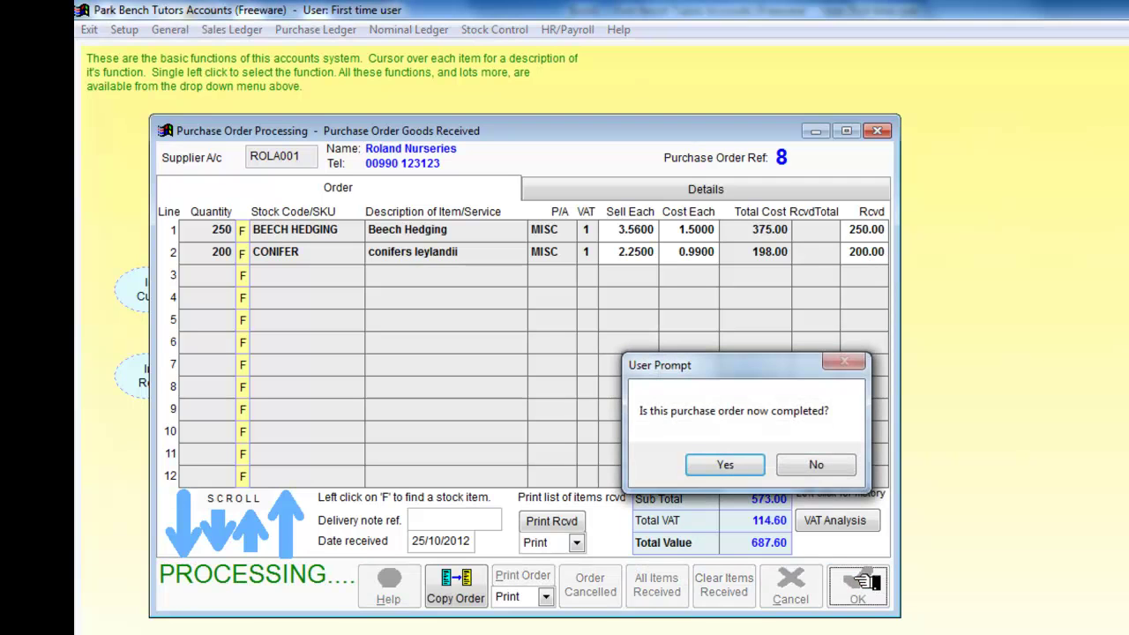
left_click(729, 465)
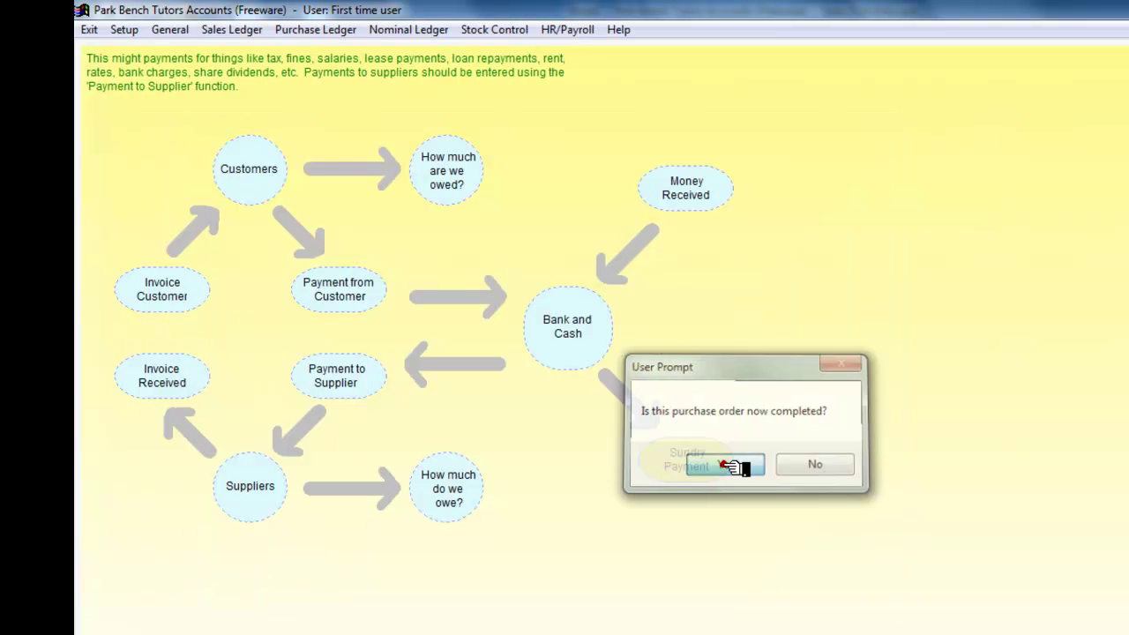
Open the current Torville and Company purchase order for recording received goods
left_click(496, 30)
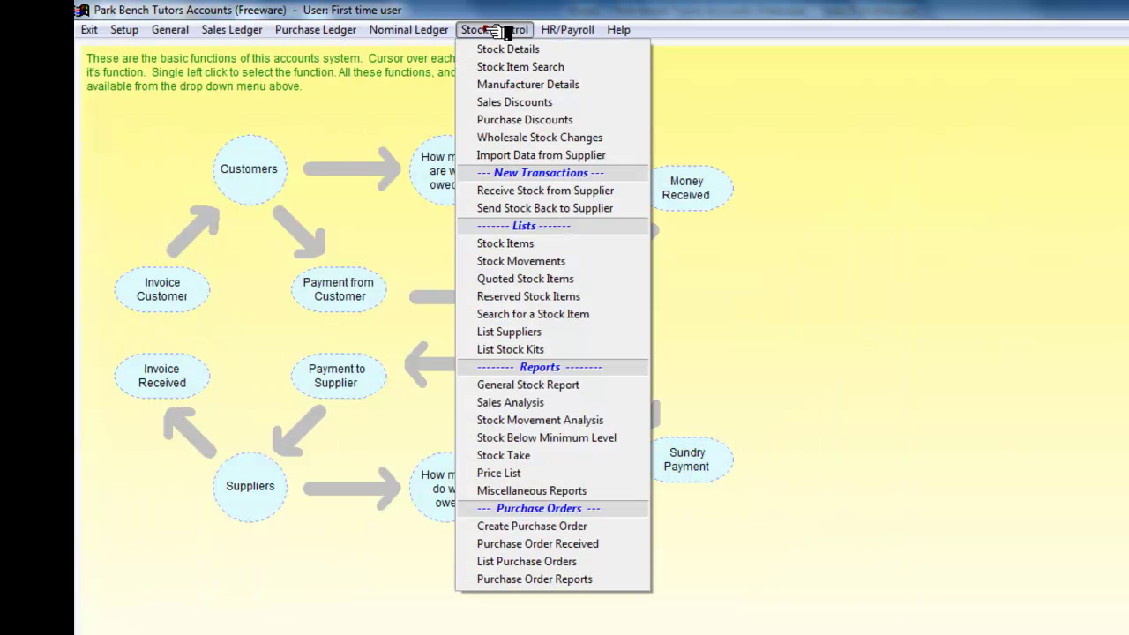
left_click(539, 543)
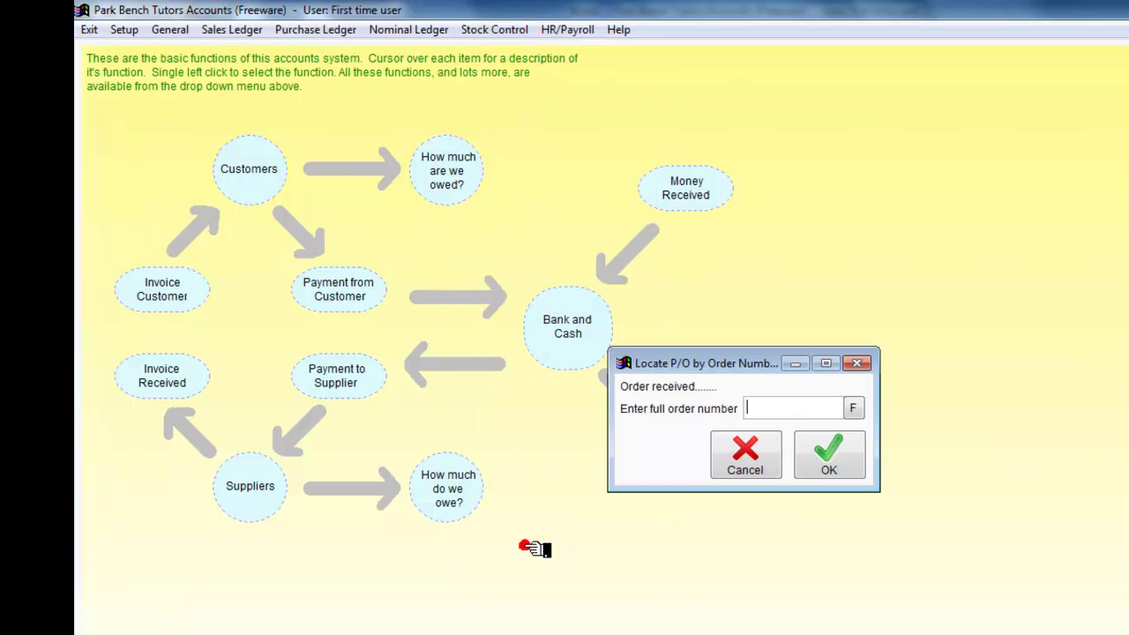
left_click(852, 408)
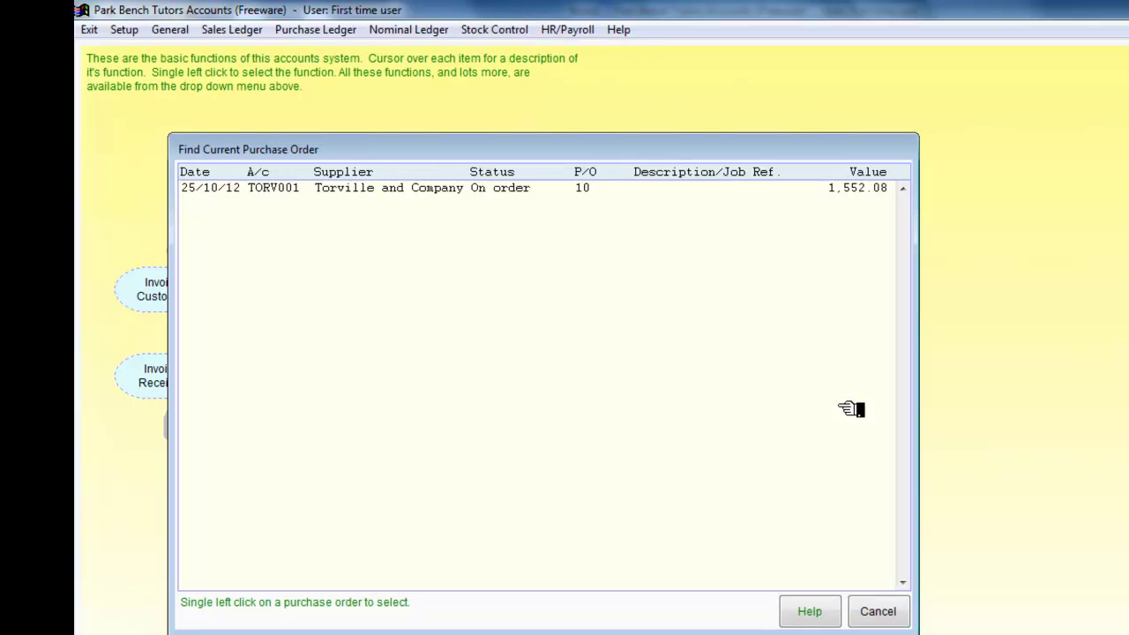
left_click(401, 192)
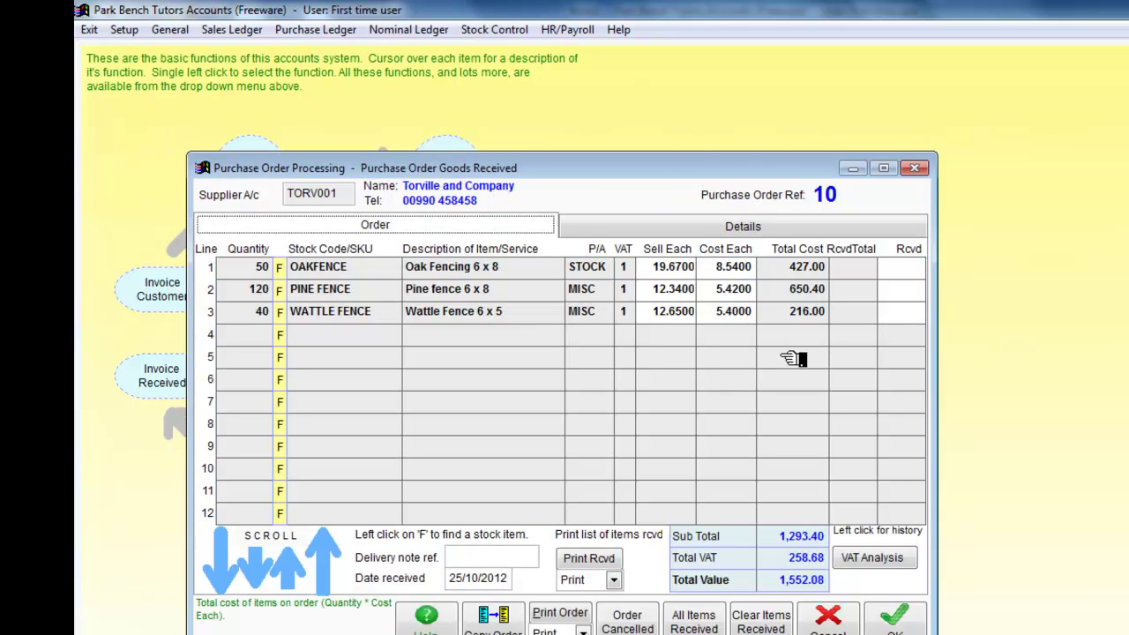
Enter received quantities of 50 for Oak Fencing 6 x 8 and 60 for Pine fence 6 x 8 on the Torville and Company order
left_click(900, 272)
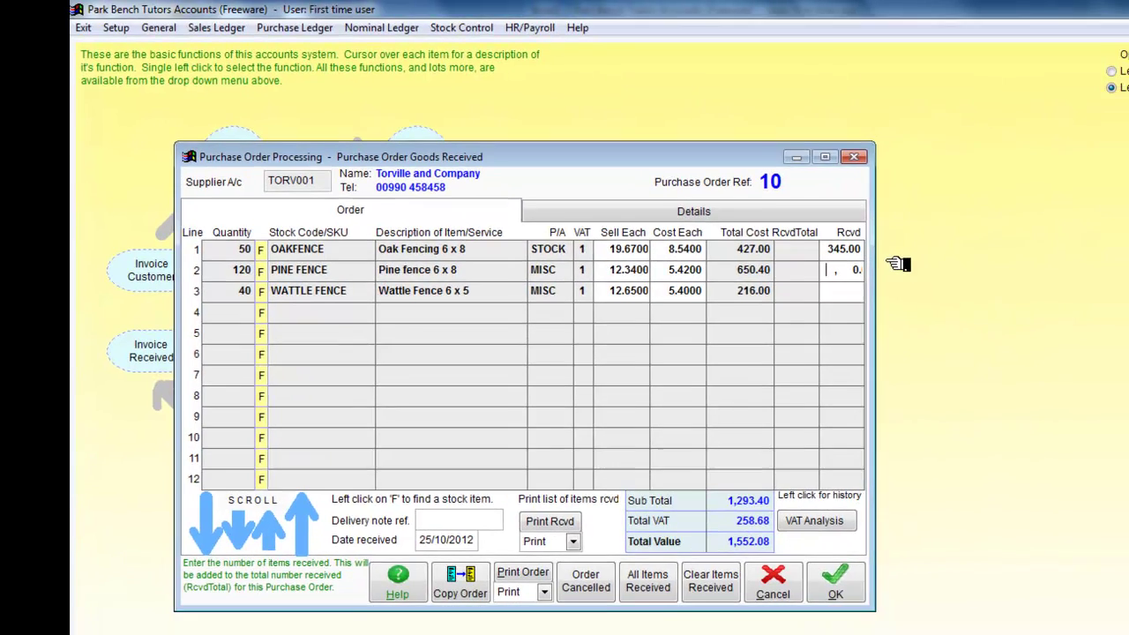
type("32")
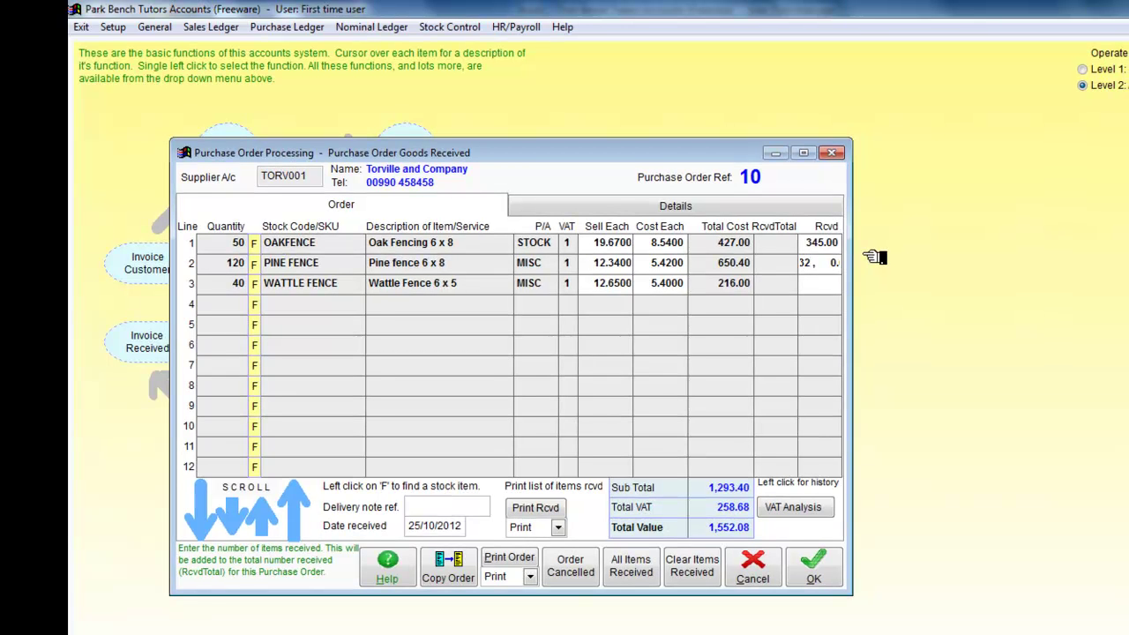
left_click(820, 245)
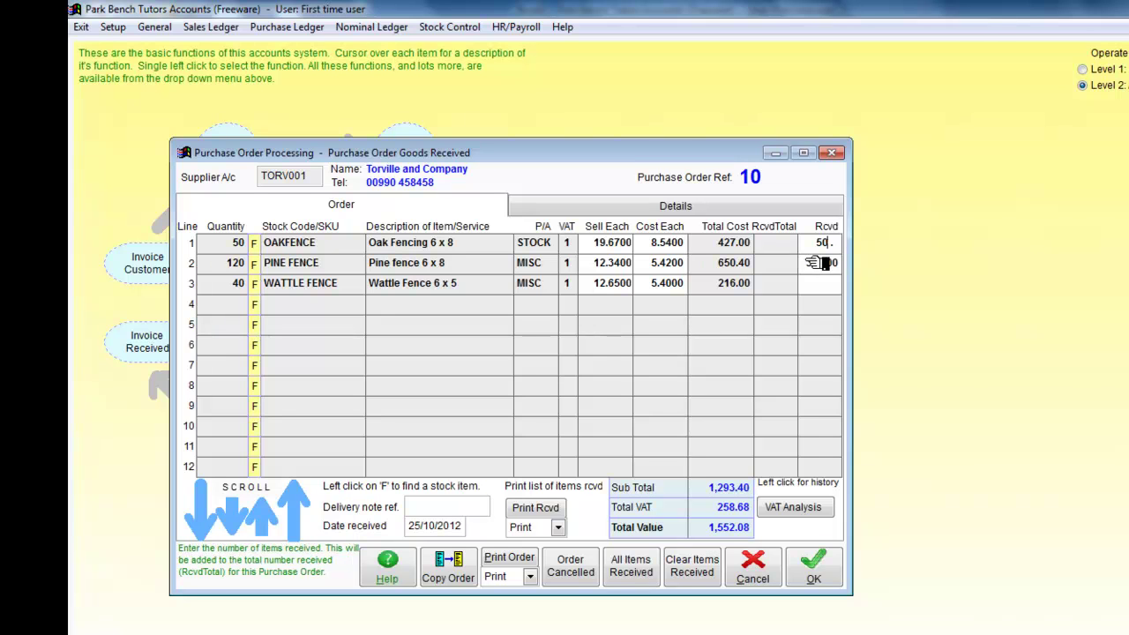
left_click(816, 263)
type("60 .")
key("Return")
Enter 40 received for Wattle Fence 6 x 5 and save the goods received, leaving the purchase order not completed
type("40 0.")
key("Return")
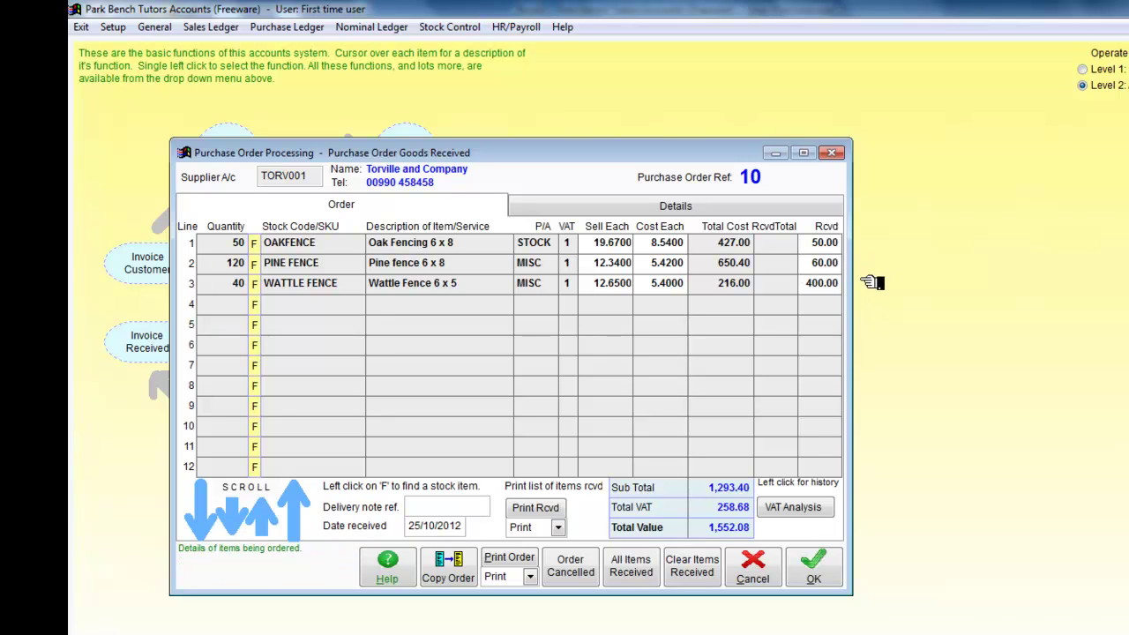
left_click(829, 283)
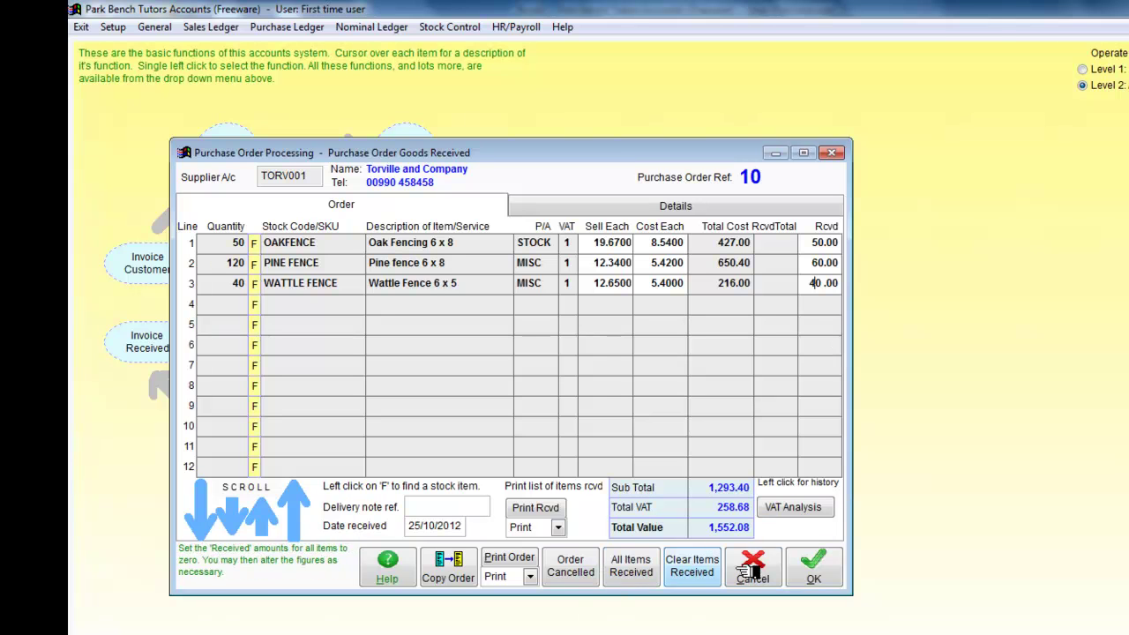
left_click(816, 565)
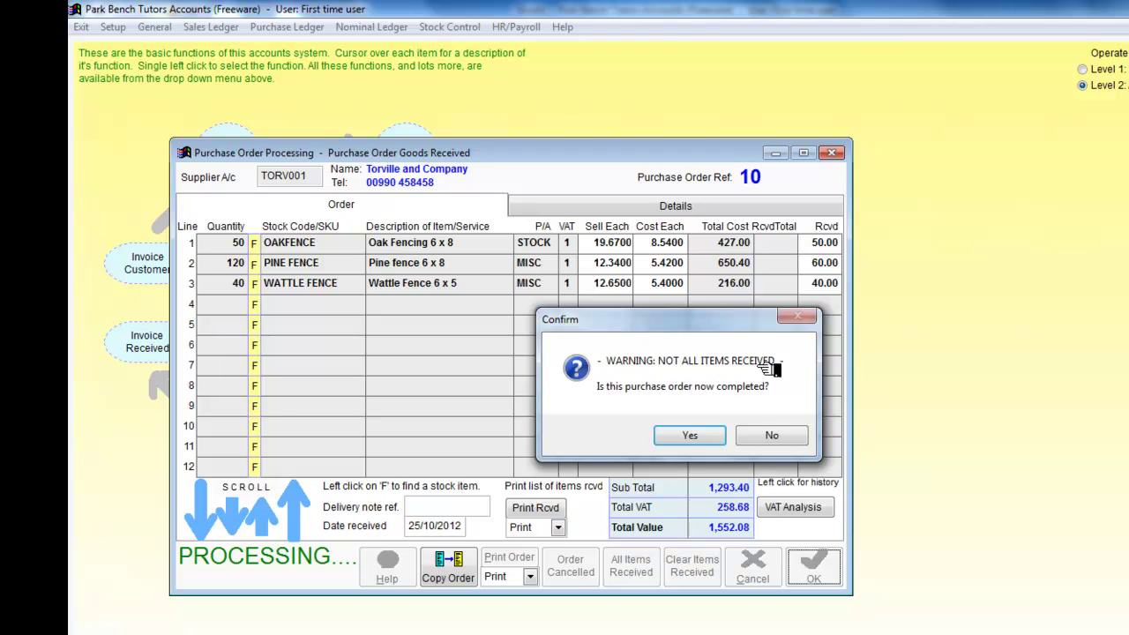
left_click(774, 438)
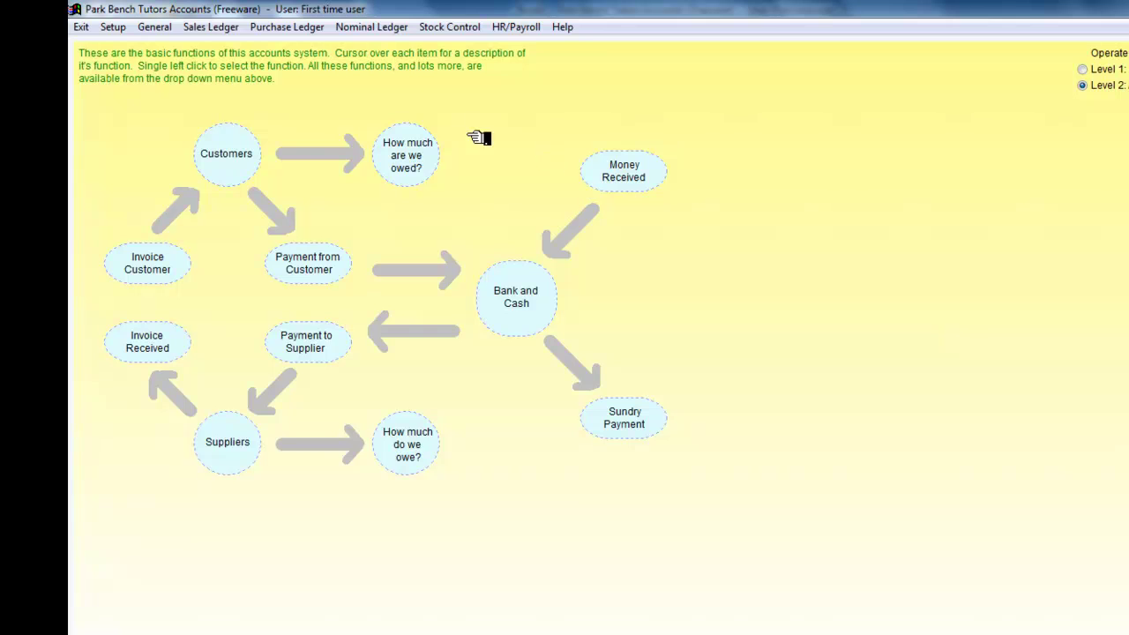
Run the General Stock Report for all stock items with the output type View (text)
left_click(450, 26)
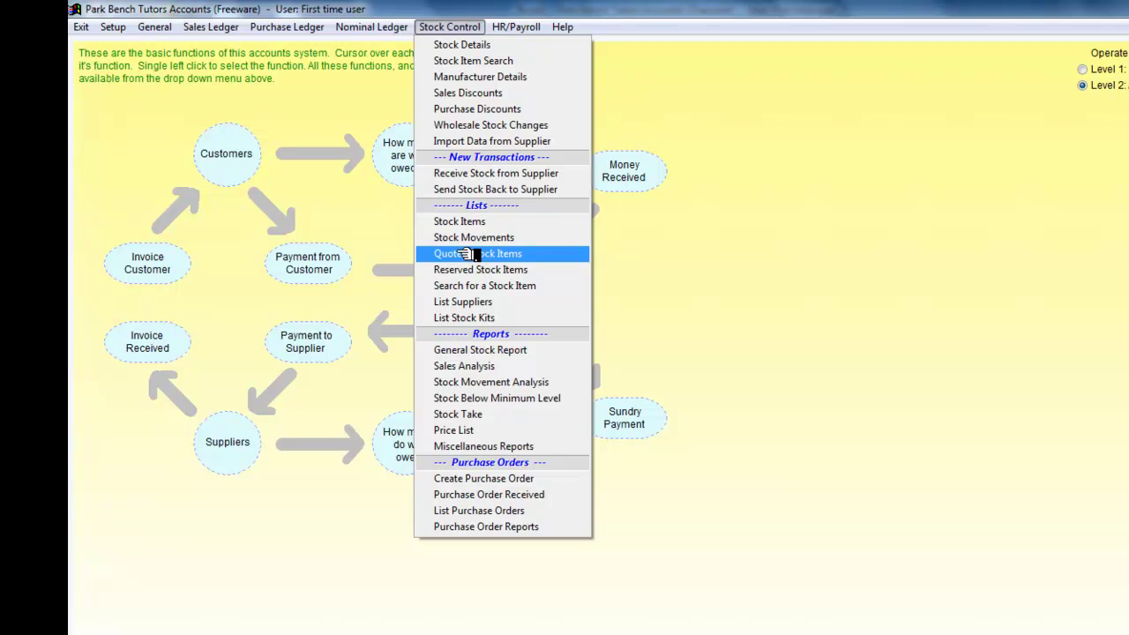
left_click(468, 349)
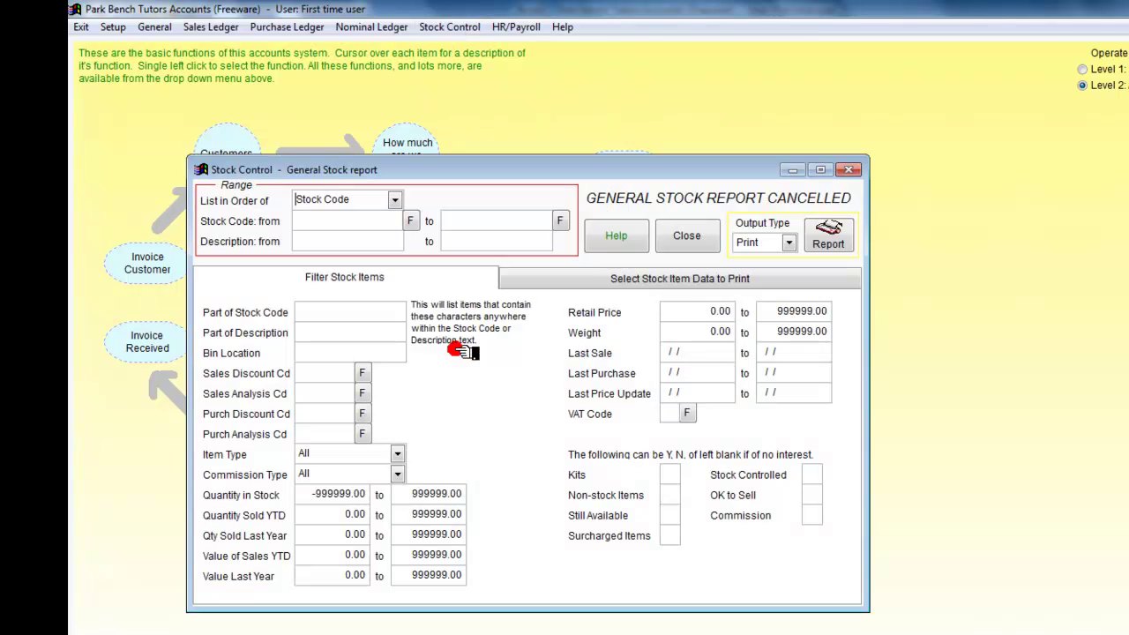
left_click(791, 243)
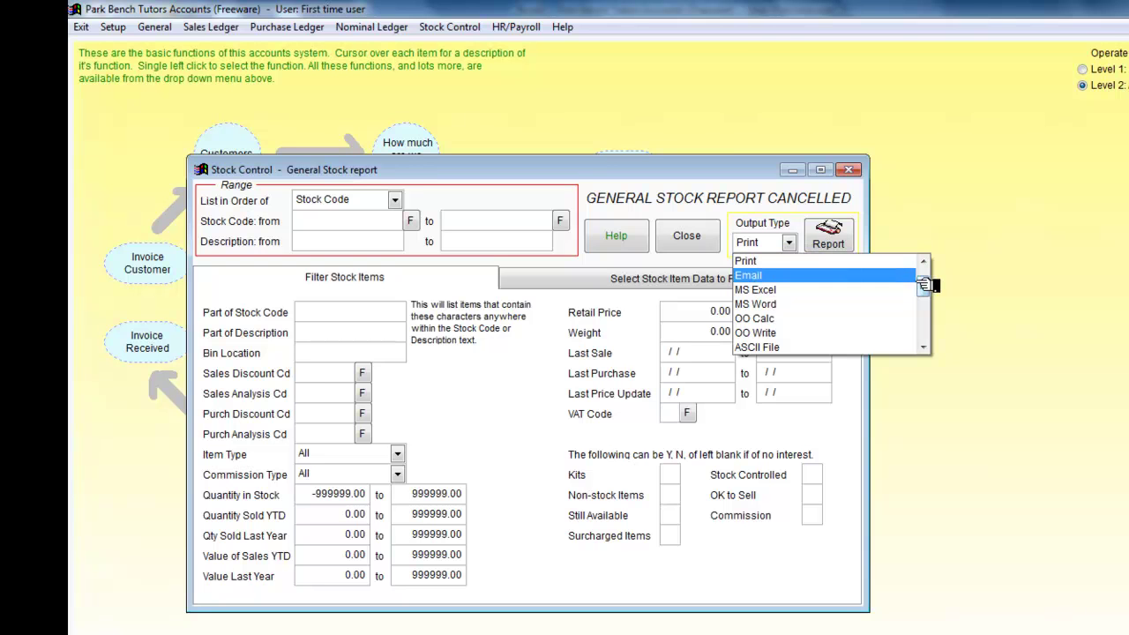
scroll(924, 279, "up", 1)
left_click(754, 262)
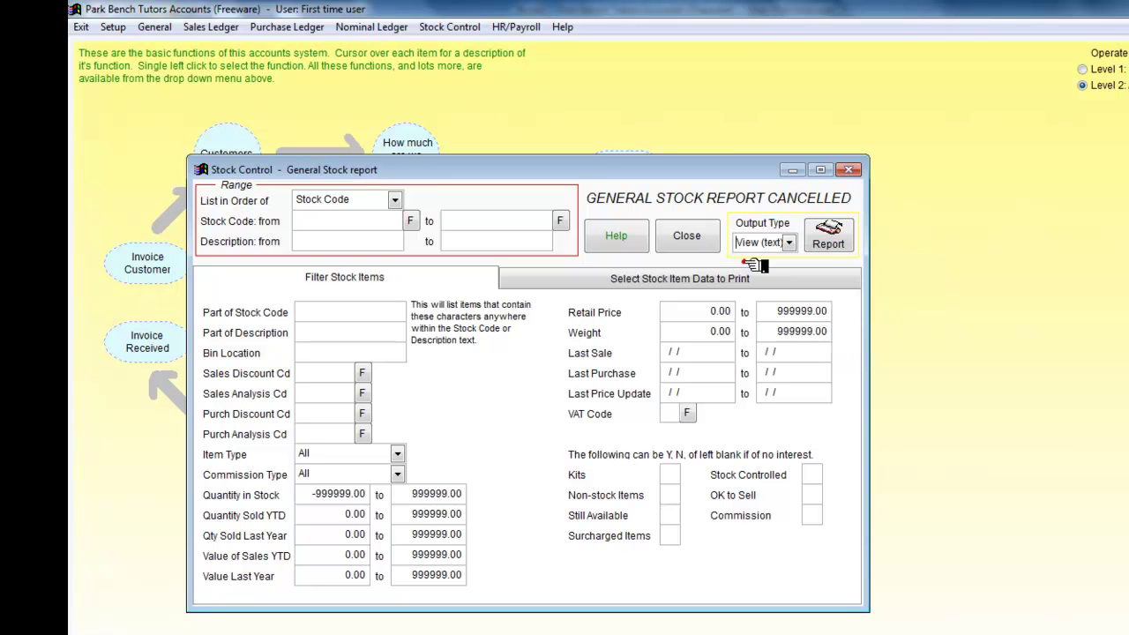
left_click(833, 243)
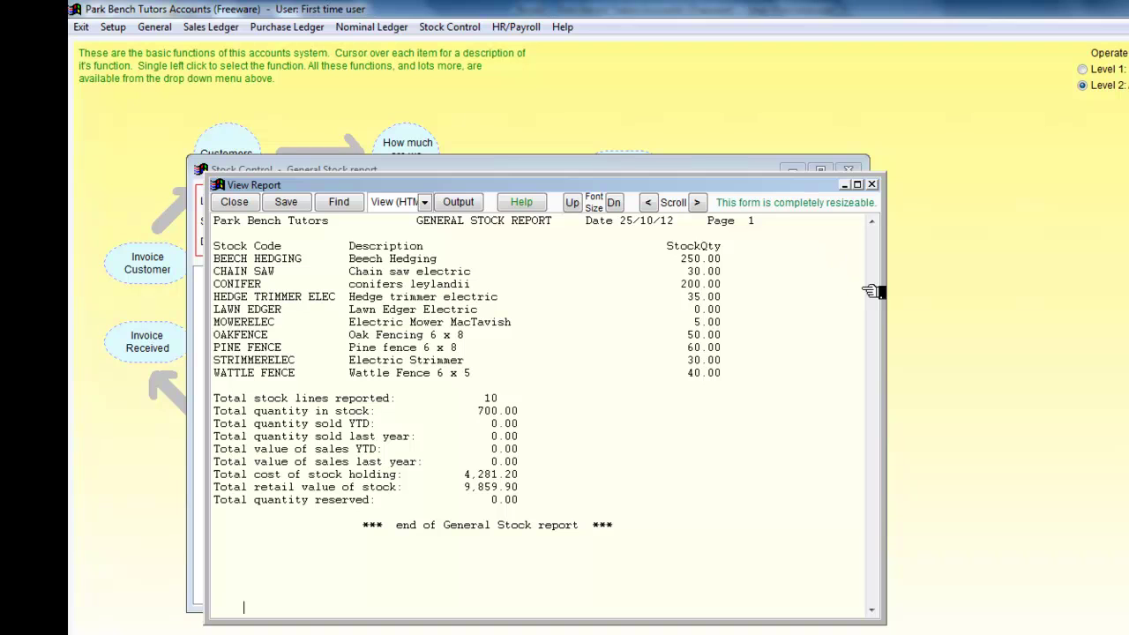